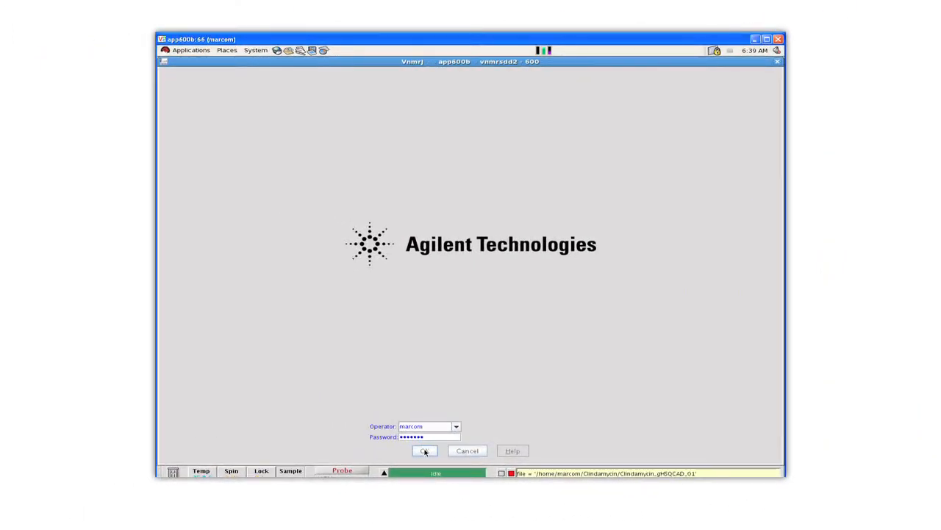
# Confirm the operator login and open the Persona Manager
pyautogui.click(424, 451)
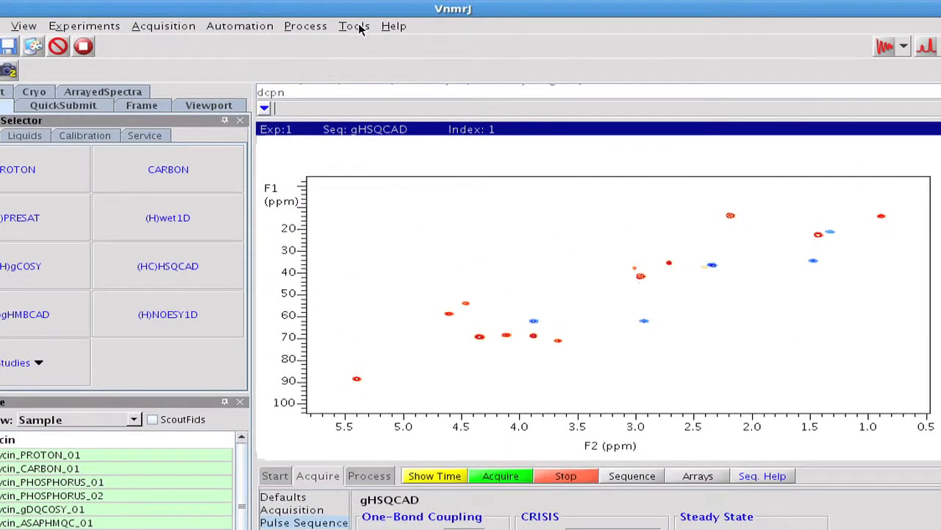
pyautogui.click(390, 58)
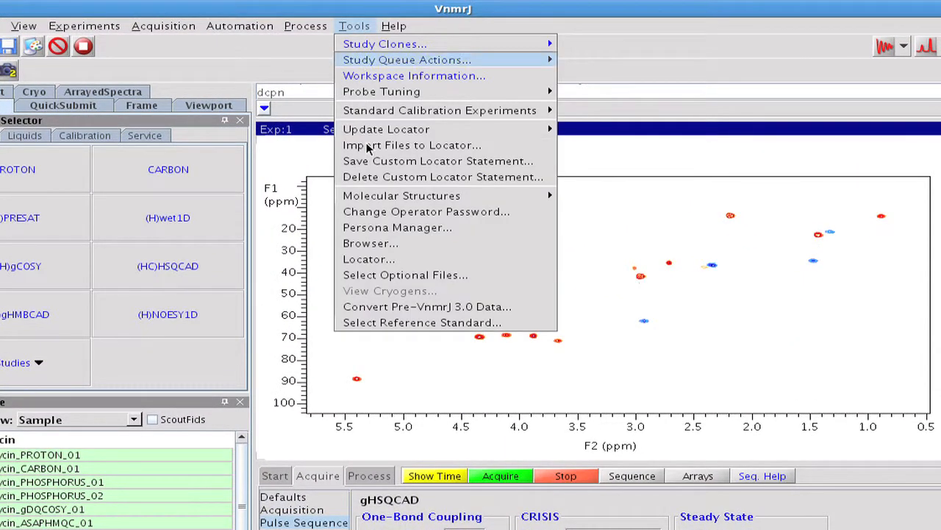
pyautogui.click(379, 229)
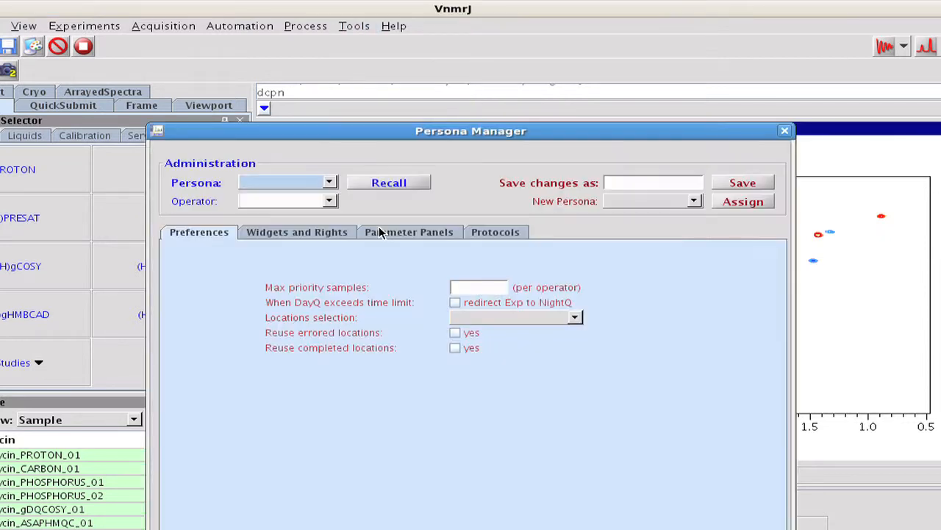
# Recall the Student persona in the Persona Manager
pyautogui.click(331, 183)
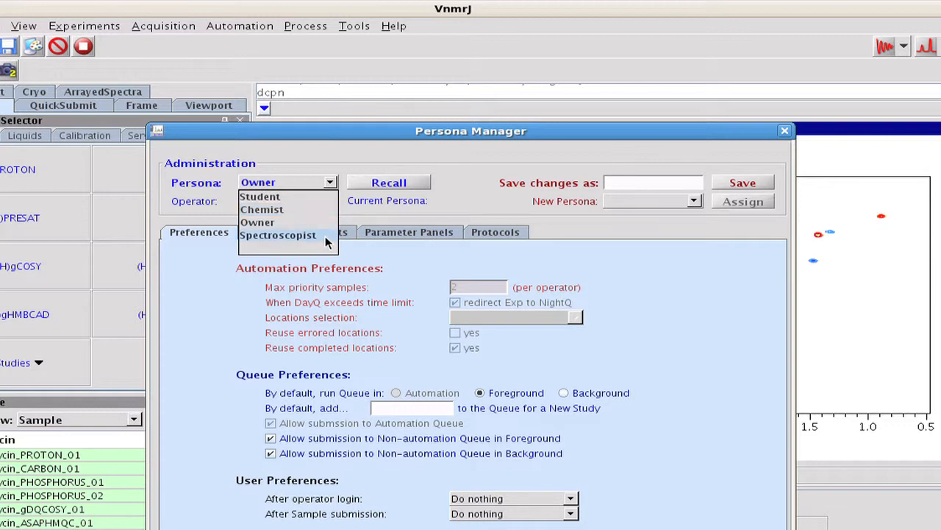
pyautogui.click(294, 197)
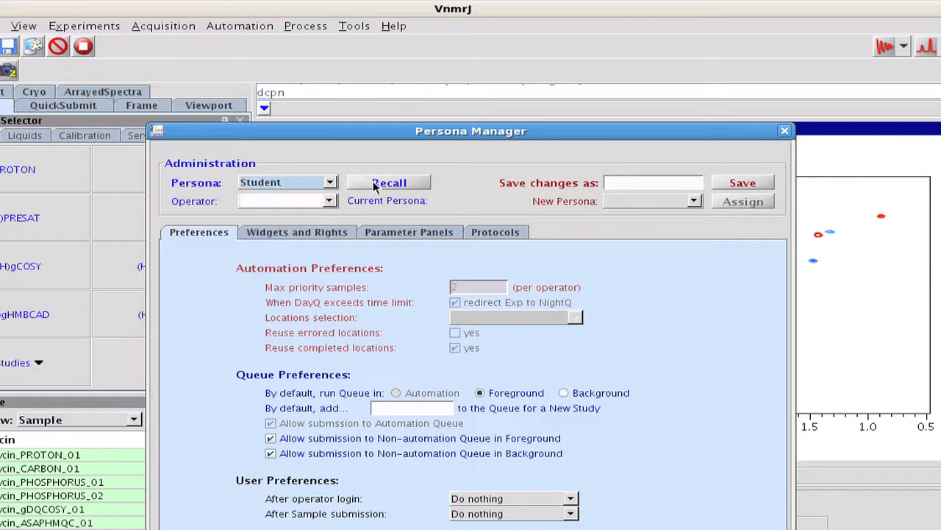
pyautogui.click(376, 185)
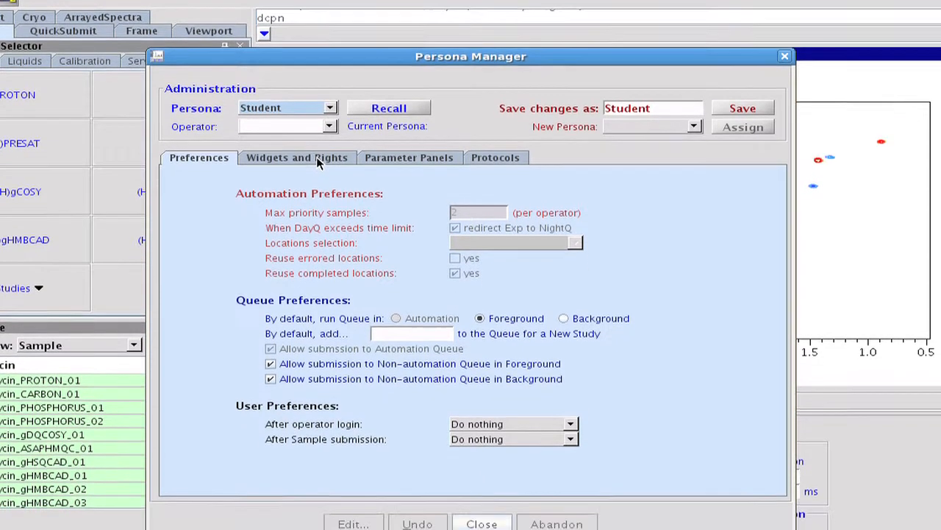
# Review the Student persona's widgets and rights, parameter panels and protocols, including the Liquids protocol group
pyautogui.click(316, 184)
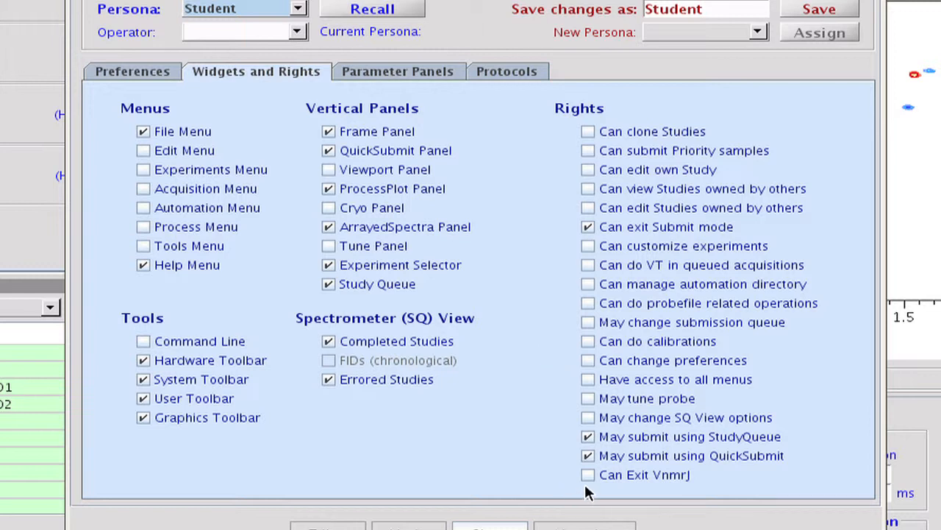
pyautogui.click(431, 70)
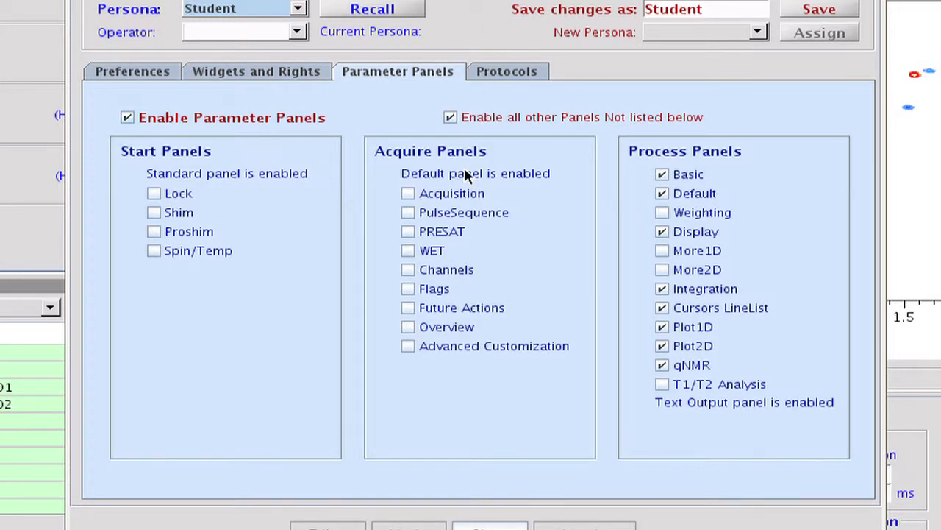
pyautogui.click(520, 70)
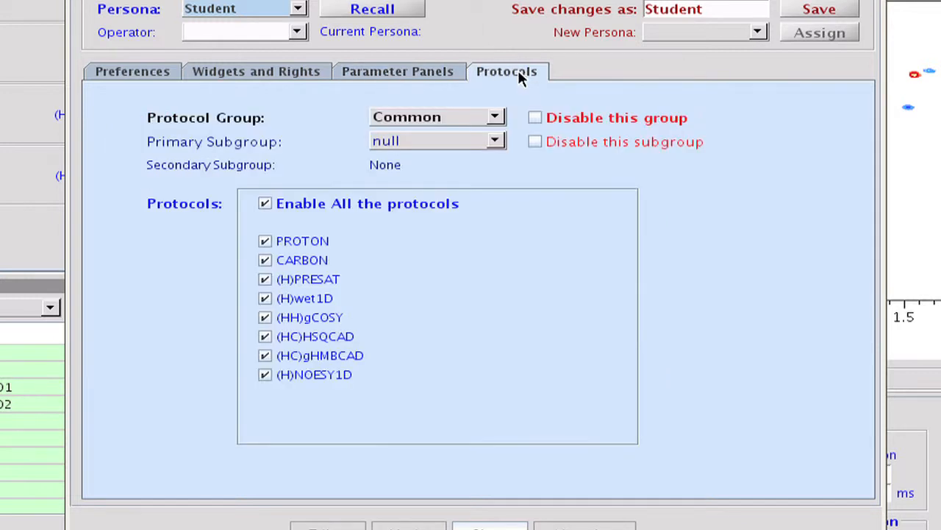
pyautogui.click(496, 118)
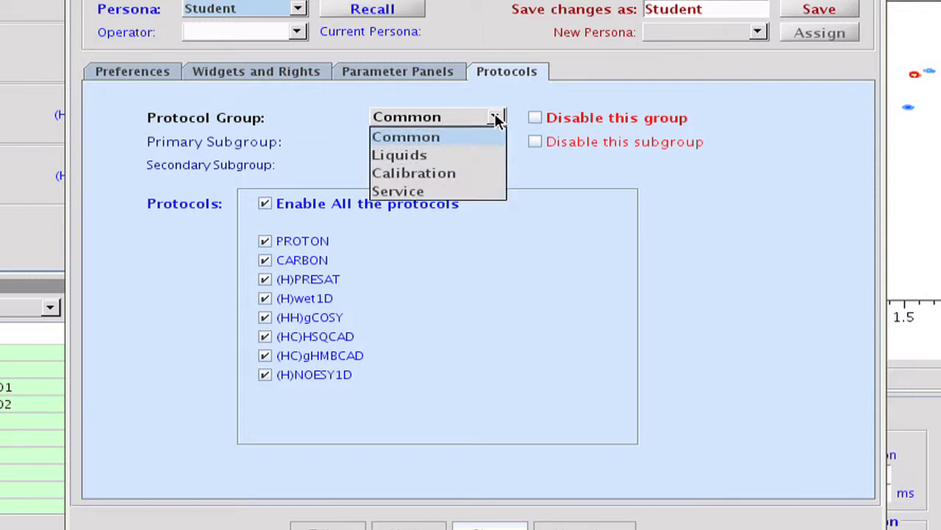
pyautogui.click(481, 158)
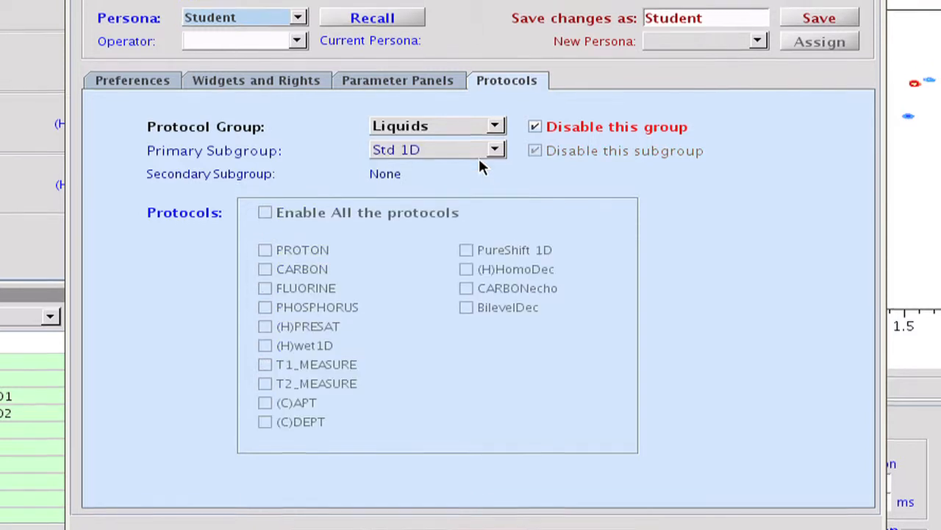
# Assign the Student persona to the second named operator in the operator list
pyautogui.click(298, 36)
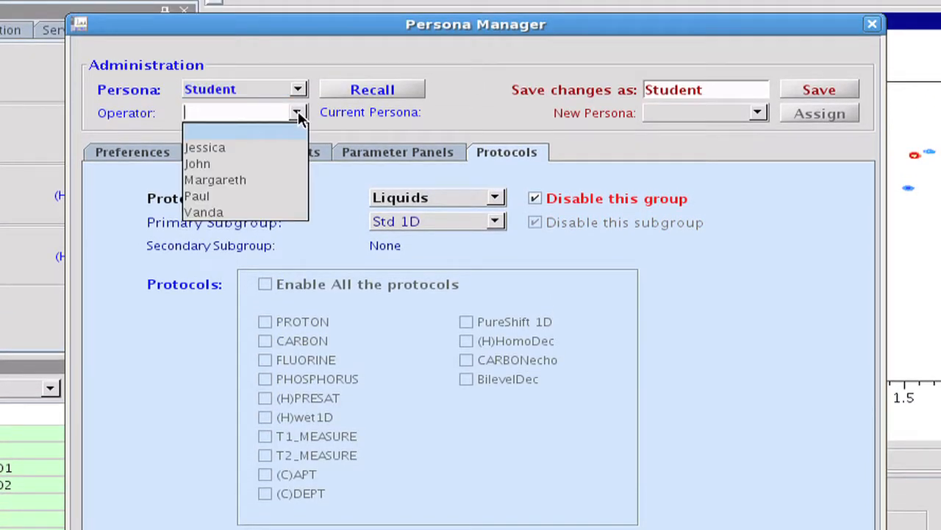
pyautogui.click(282, 162)
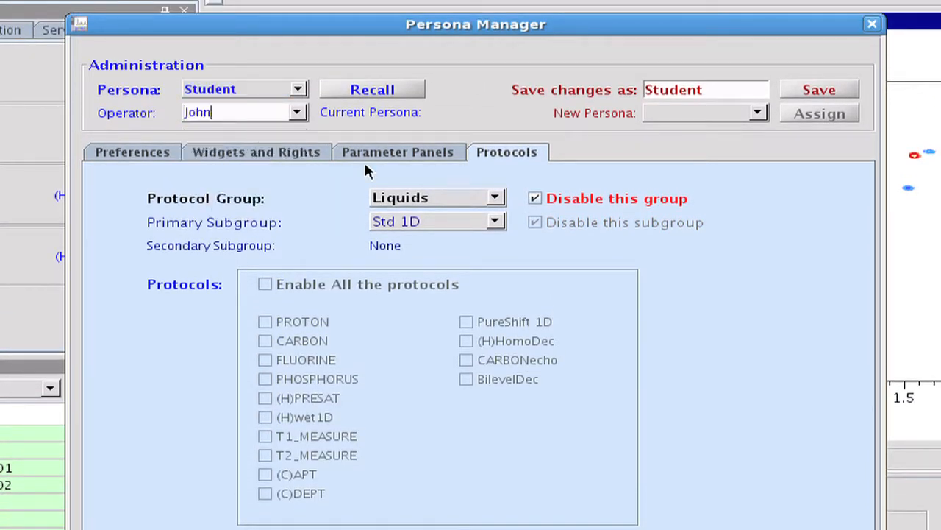
pyautogui.click(757, 114)
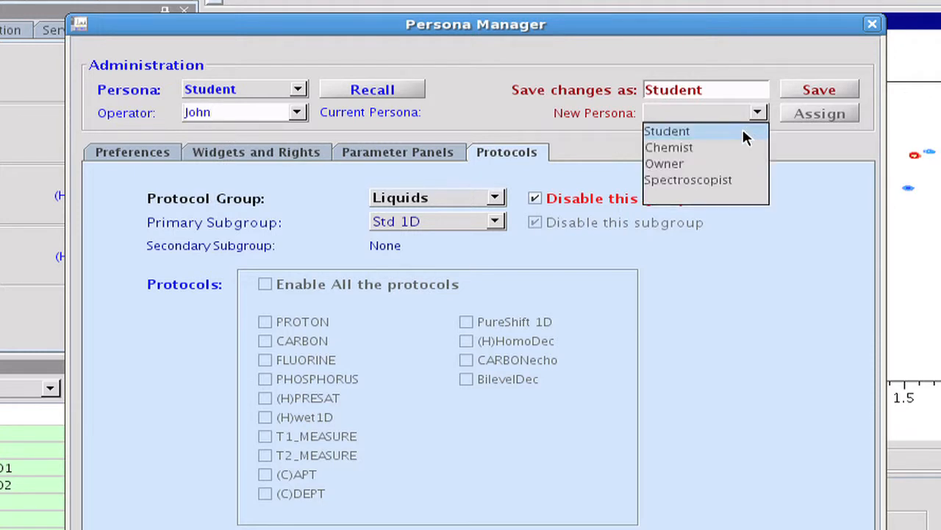
pyautogui.click(744, 133)
pyautogui.click(818, 114)
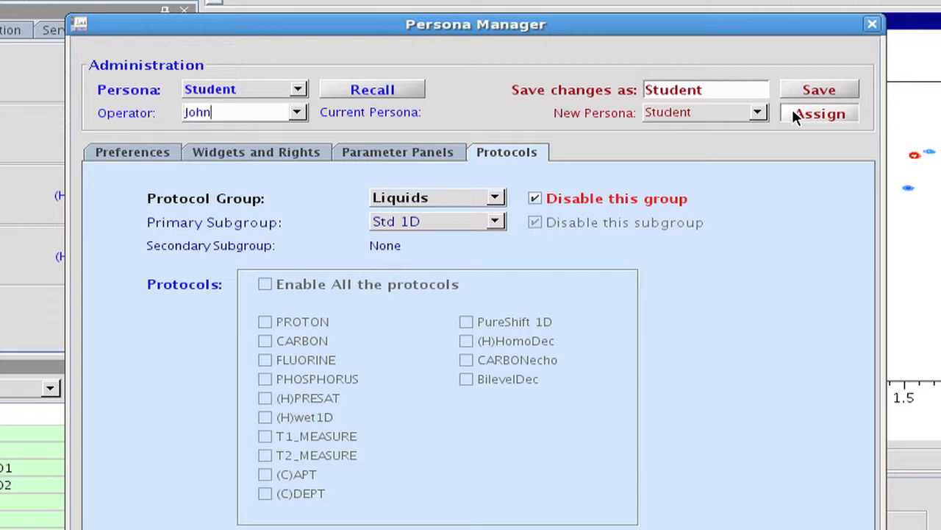
# Recall the Spectroscopist persona for inspection and editing
pyautogui.click(298, 92)
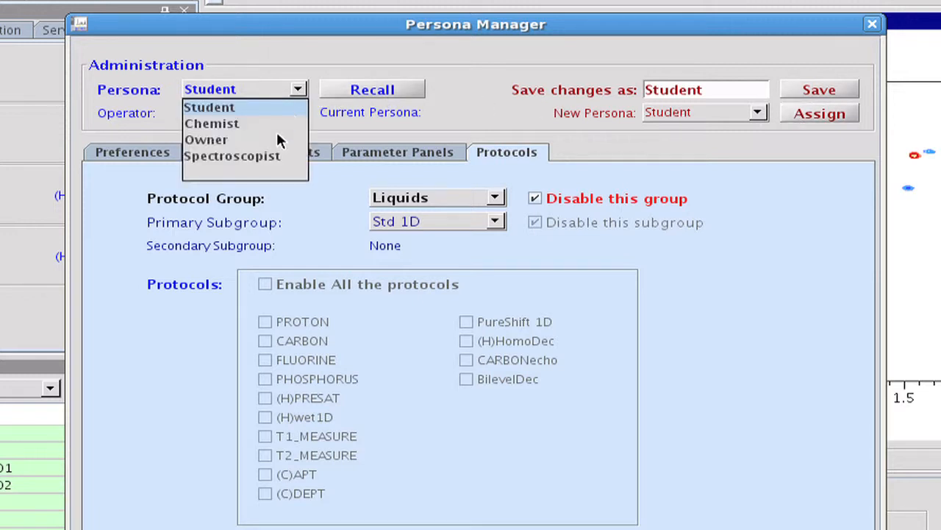
pyautogui.click(272, 158)
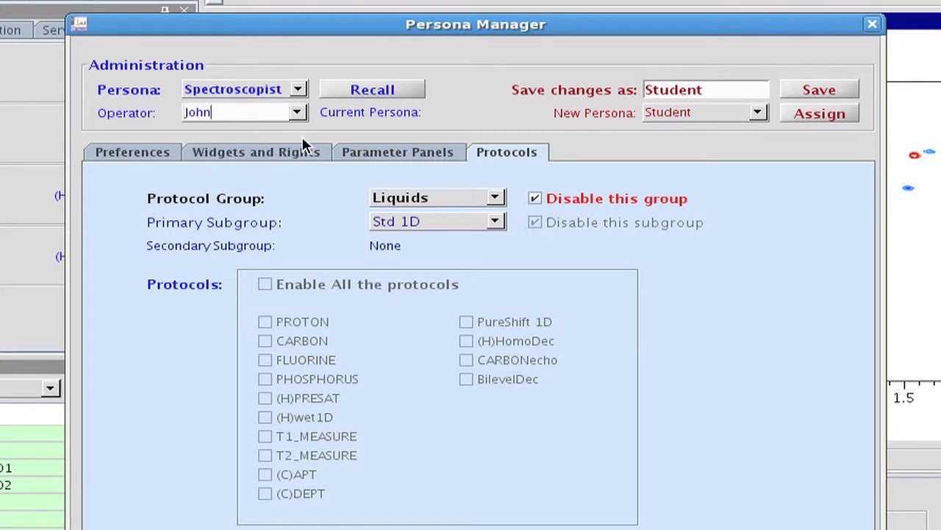
pyautogui.click(360, 105)
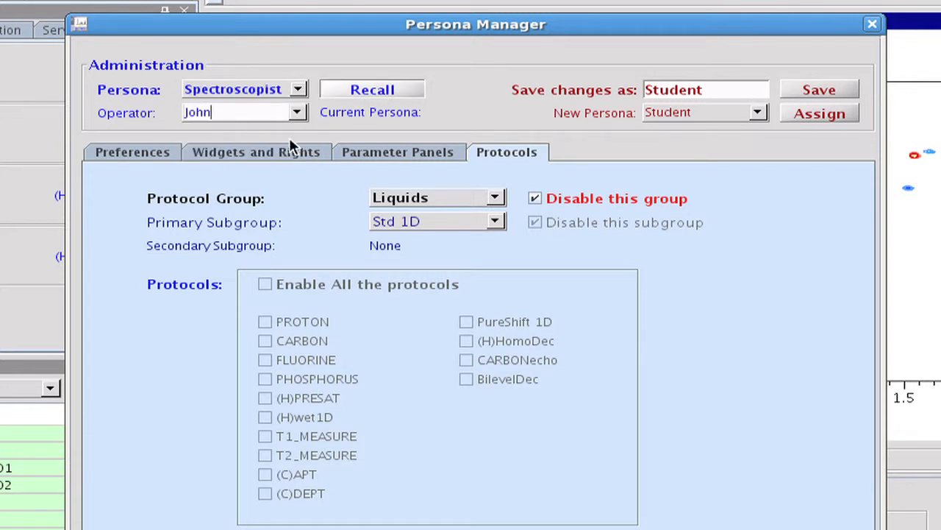
# Review the Spectroscopist persona's widgets and rights, parameter panels and protocols, including the Service protocol group
pyautogui.click(264, 121)
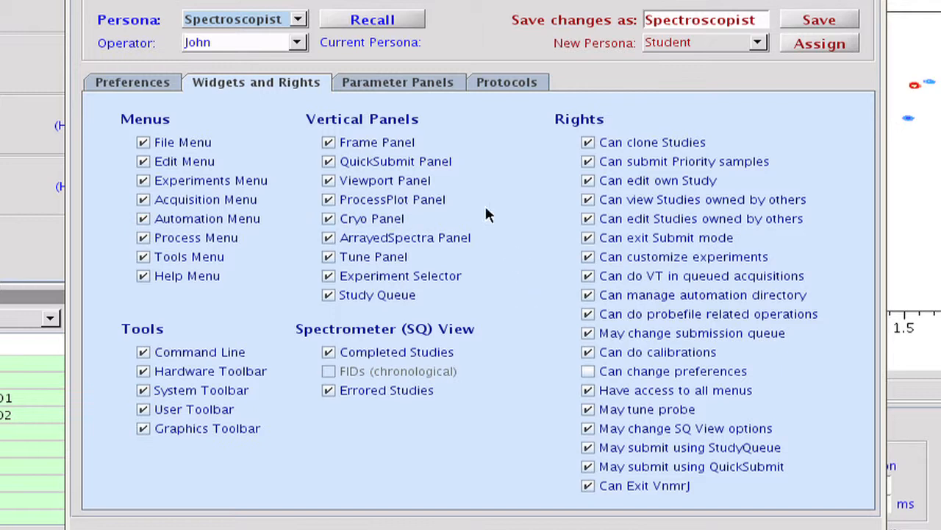
pyautogui.click(397, 82)
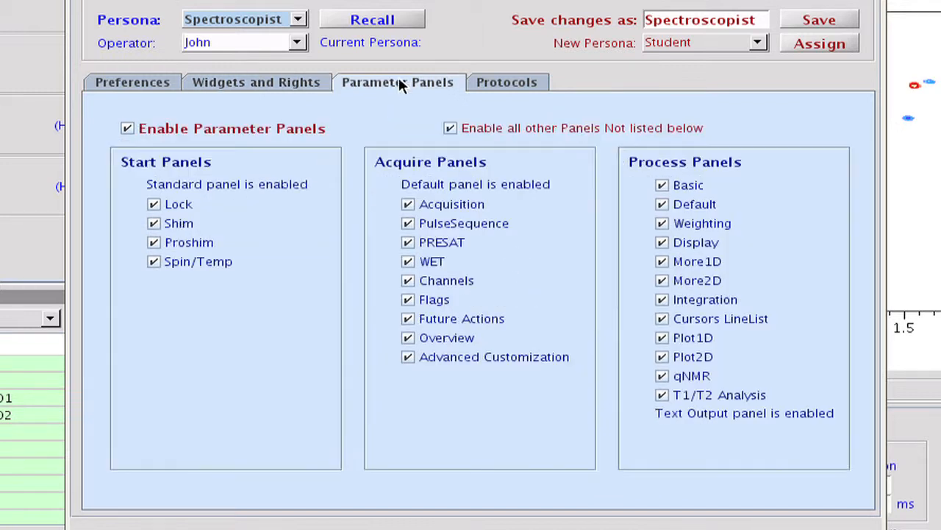
pyautogui.click(509, 84)
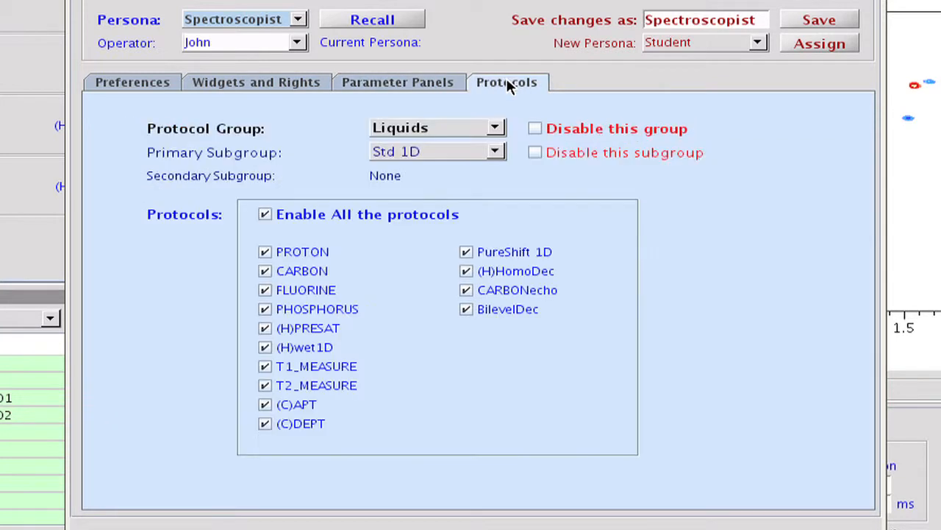
pyautogui.click(495, 128)
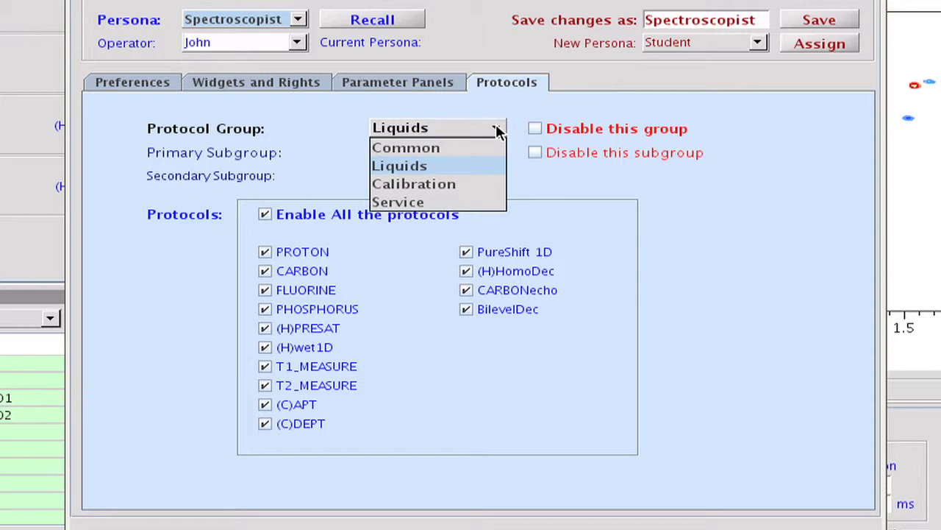
pyautogui.click(483, 203)
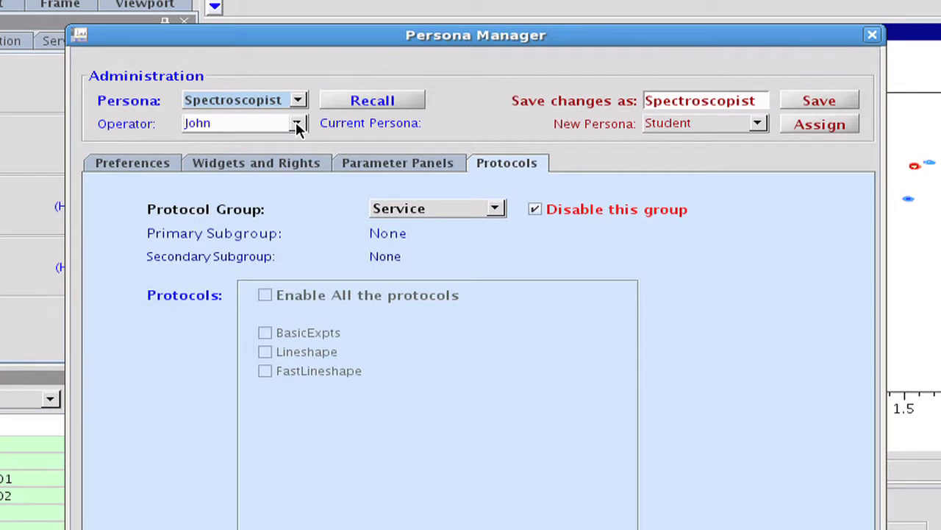
# Assign the Spectroscopist persona to the first named operator in the operator list
pyautogui.click(295, 122)
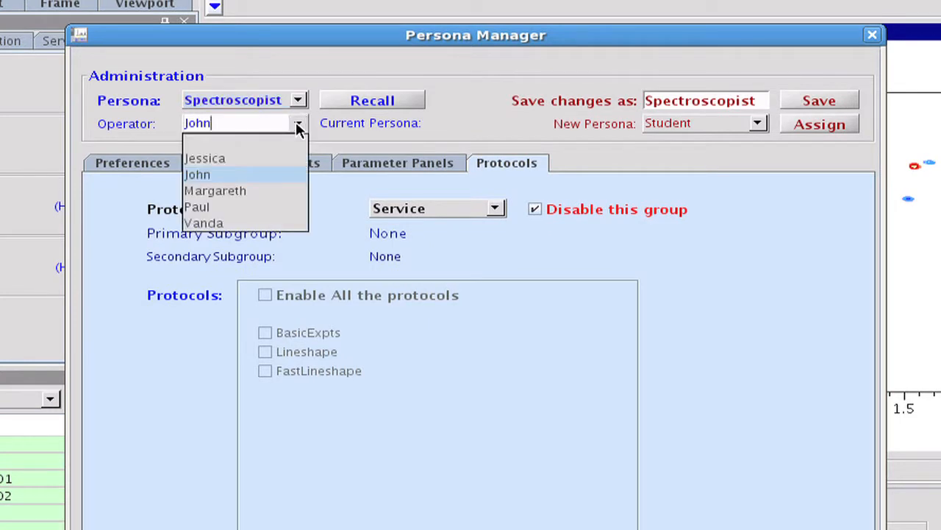
pyautogui.click(283, 159)
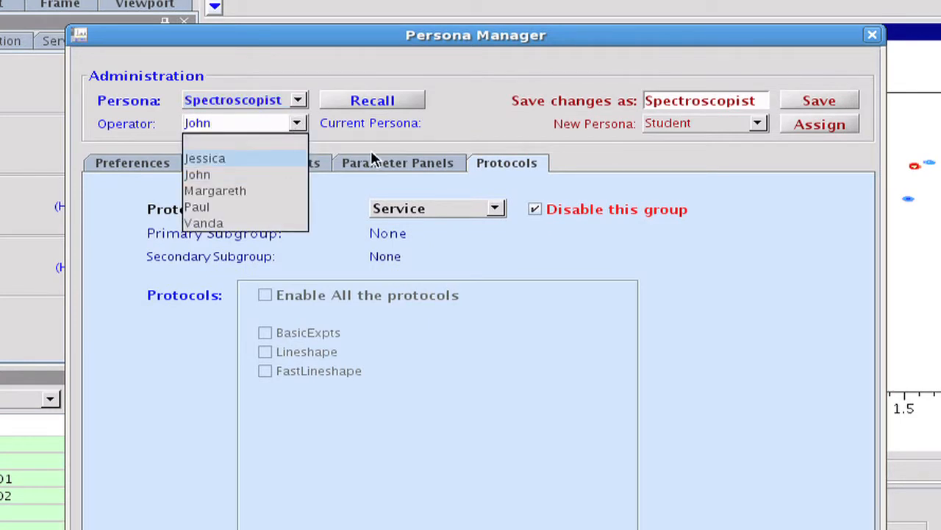
pyautogui.click(758, 122)
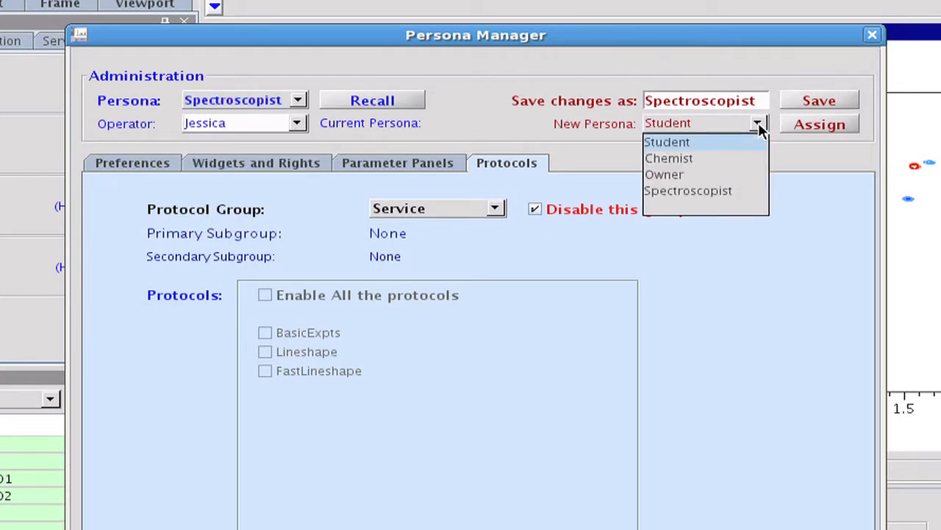
pyautogui.click(718, 191)
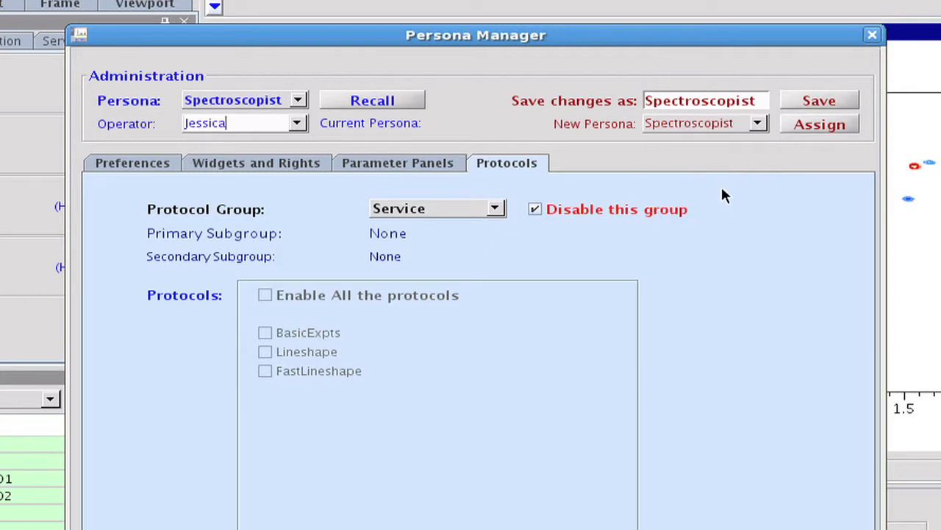
pyautogui.click(813, 125)
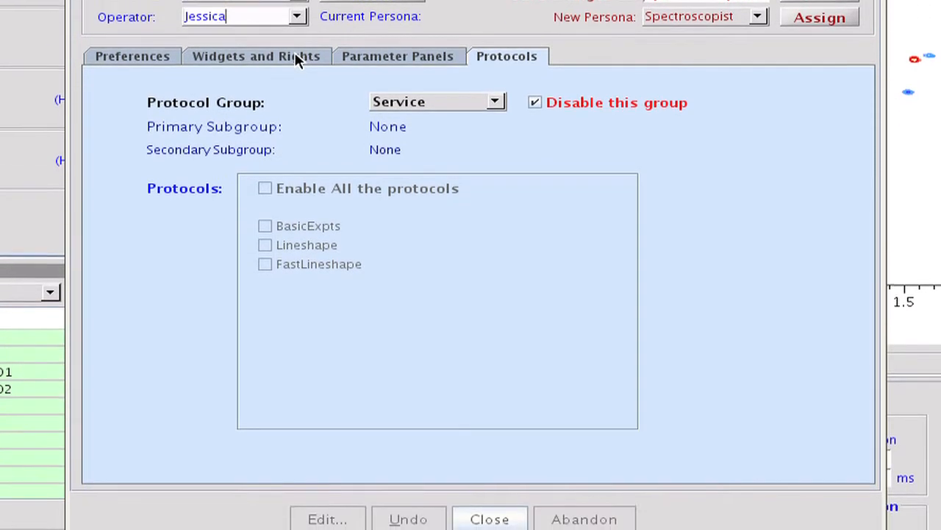
# For the Spectroscopist persona, turn off Tools Menu, Cryo Panel, and the rights for priority samples, automation directory, probefile operations and submission queue changes
pyautogui.click(266, 88)
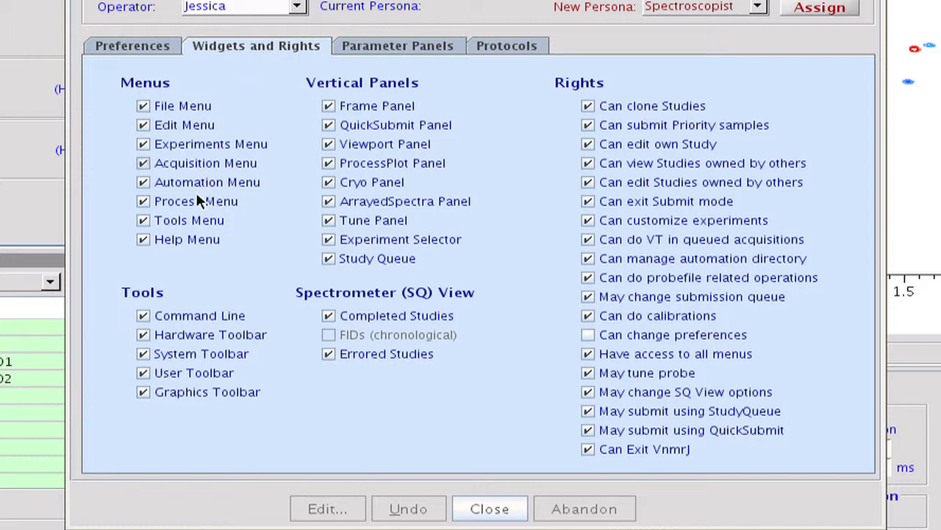
pyautogui.click(197, 217)
pyautogui.click(360, 184)
pyautogui.click(644, 125)
pyautogui.click(675, 257)
pyautogui.click(676, 276)
pyautogui.click(682, 301)
# Turn off the Advanced Customization acquire panel and disable the (CC)corr subgroup of the Liquids protocols
pyautogui.click(416, 44)
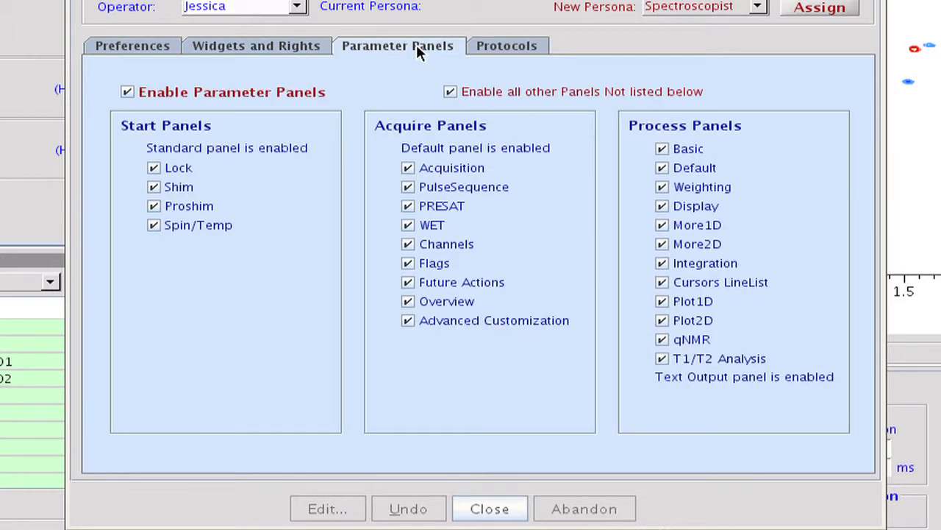
pyautogui.click(487, 318)
pyautogui.click(515, 47)
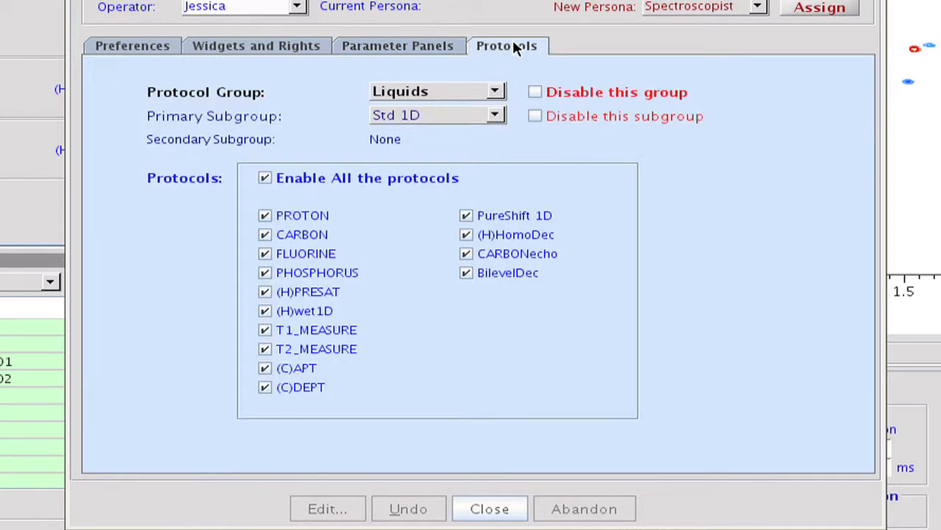
pyautogui.click(495, 118)
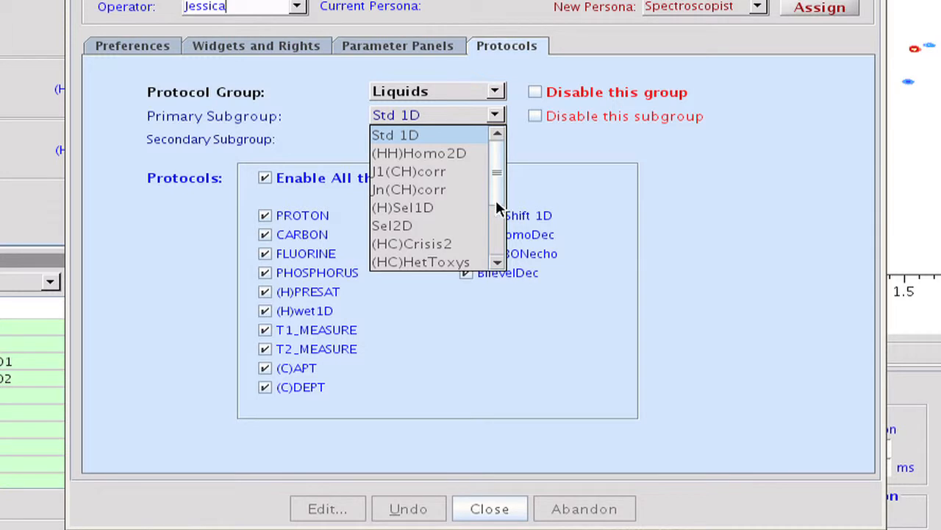
pyautogui.moveTo(498, 208); pyautogui.dragTo(498, 257)
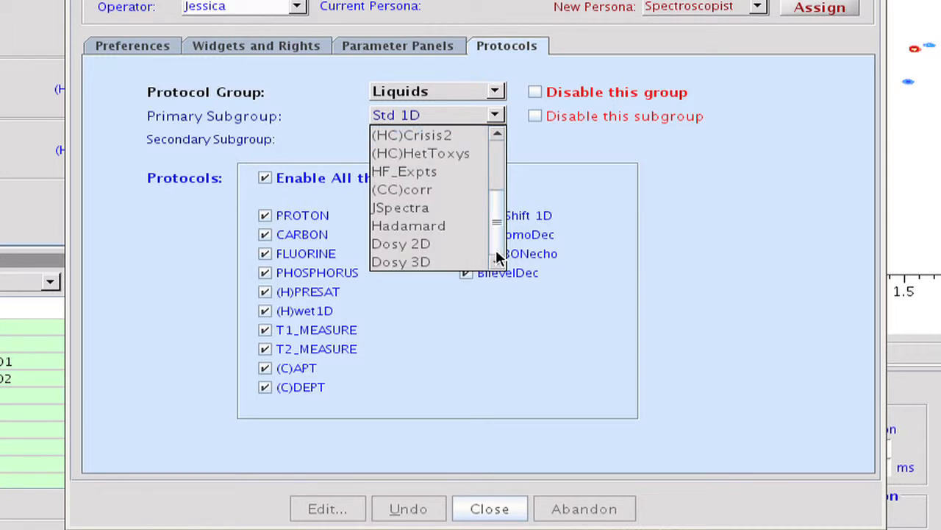
pyautogui.click(434, 193)
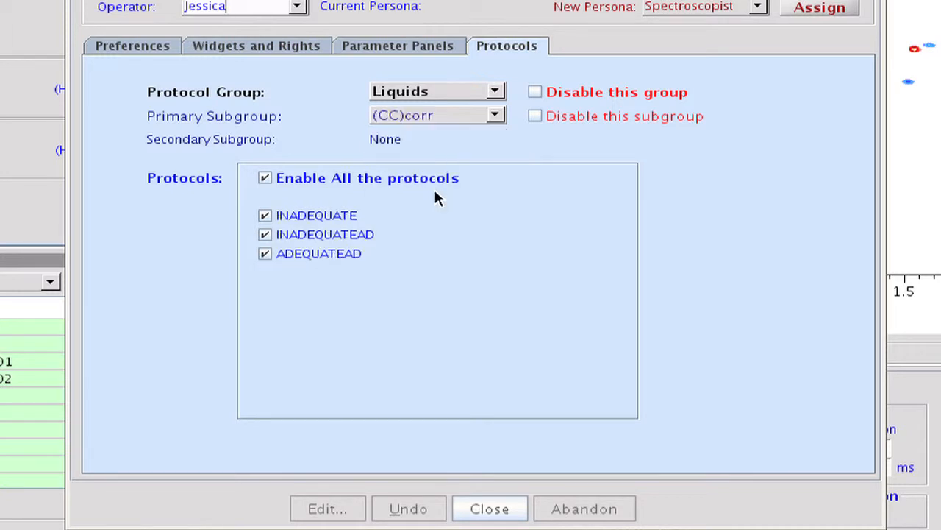
pyautogui.click(536, 115)
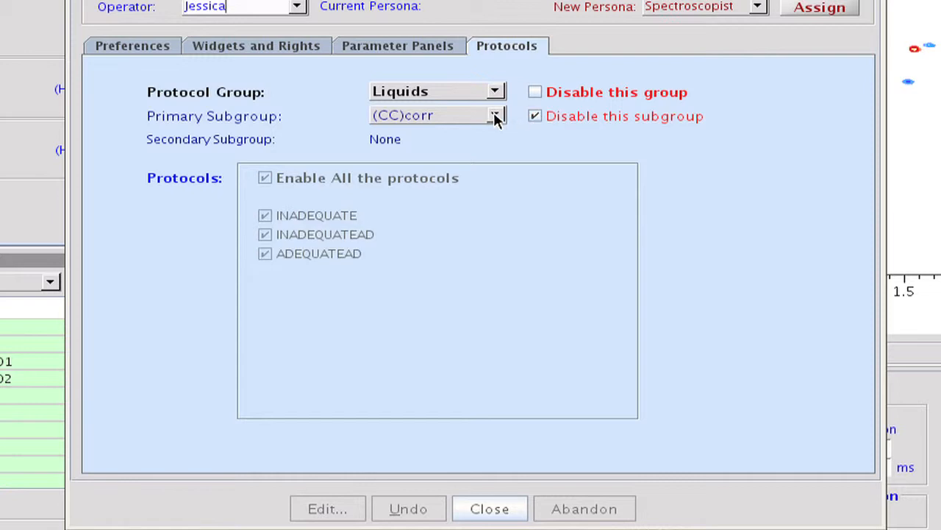
# Disable the Dosy 3D primary subgroup of the Liquids protocols
pyautogui.click(496, 117)
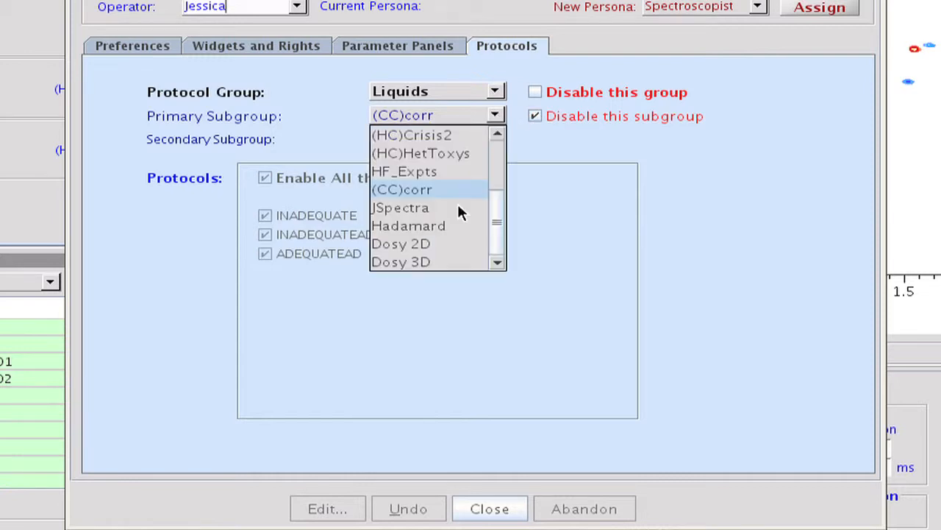
pyautogui.click(443, 265)
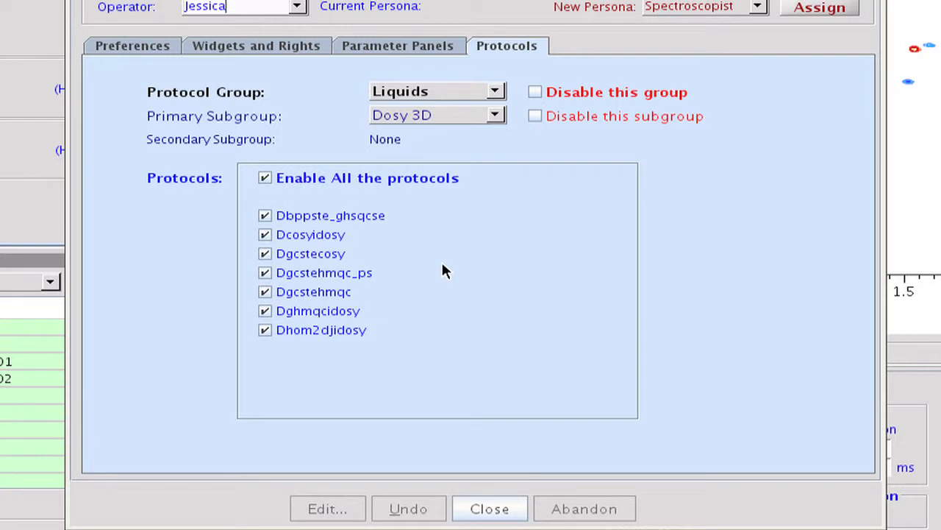
pyautogui.click(535, 117)
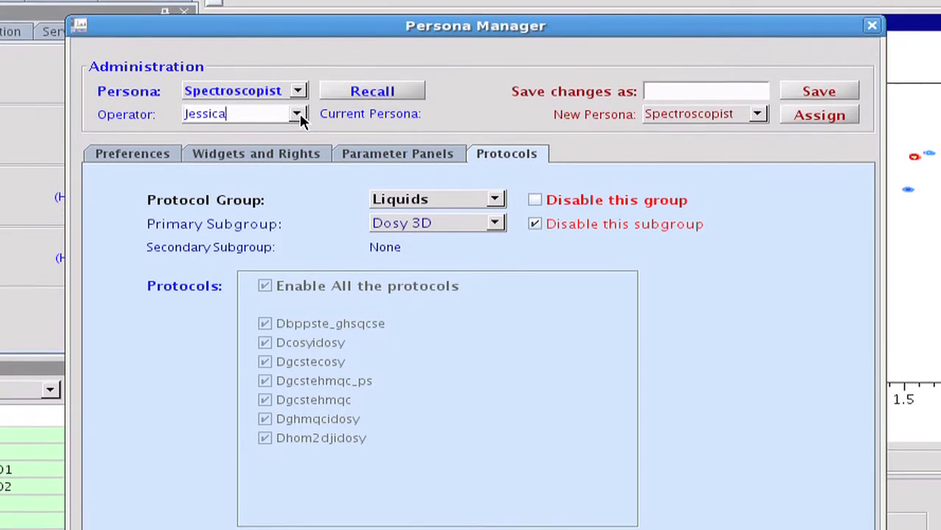
# Save the customized Spectroscopist settings as a persona named PhDStudent
pyautogui.click(656, 95)
pyautogui.write('PhDStudent')
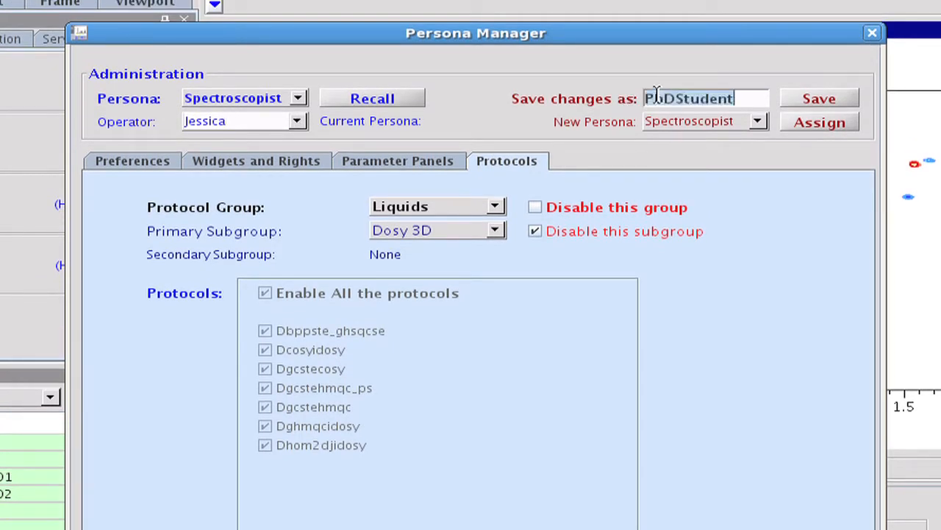
pyautogui.click(811, 95)
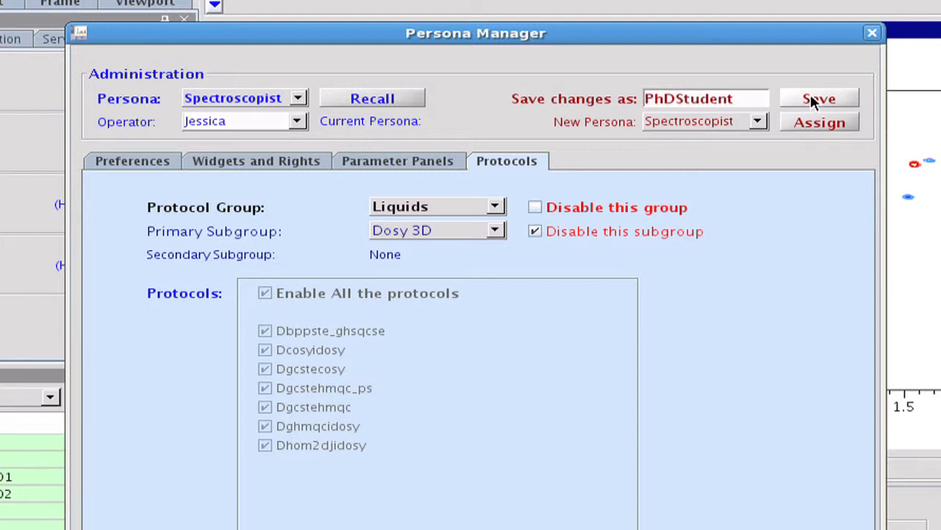
# Assign the PhDStudent persona to the third named operator in the operator list and close the Persona Manager
pyautogui.click(297, 122)
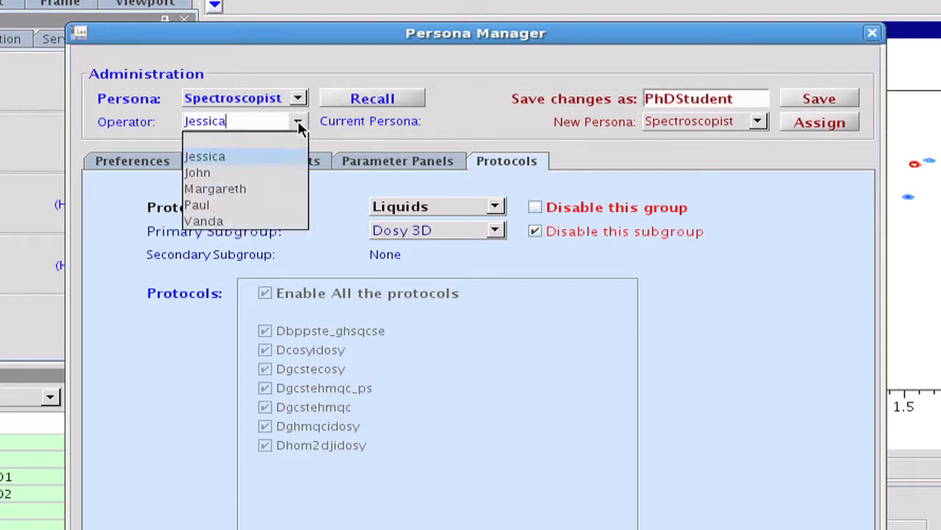
pyautogui.click(274, 193)
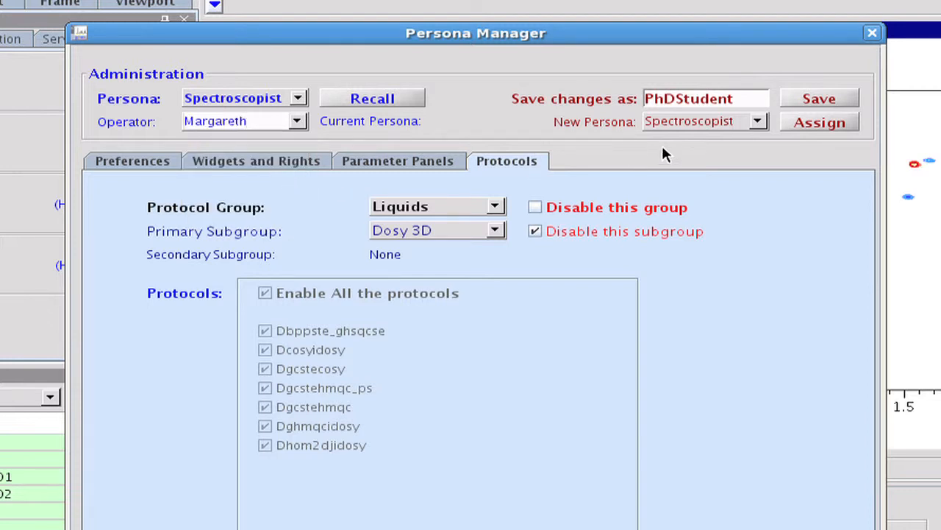
pyautogui.click(758, 122)
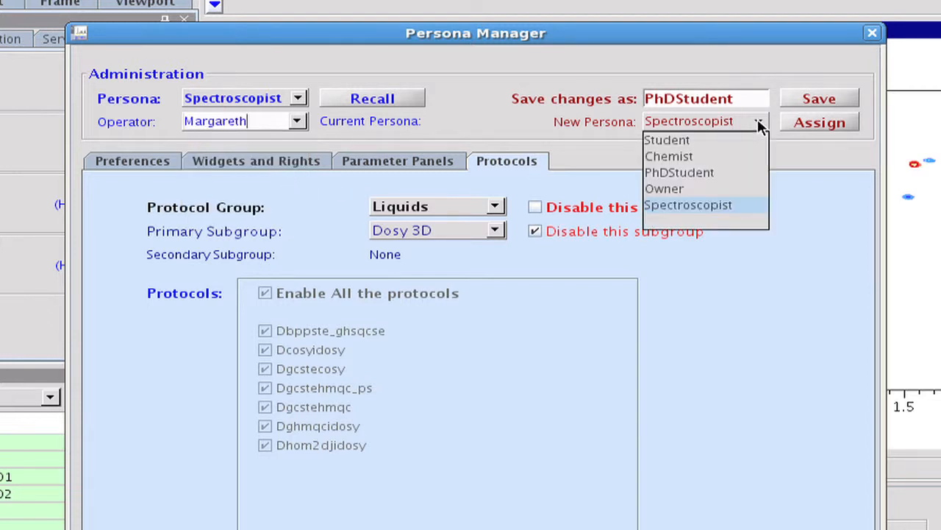
pyautogui.click(726, 174)
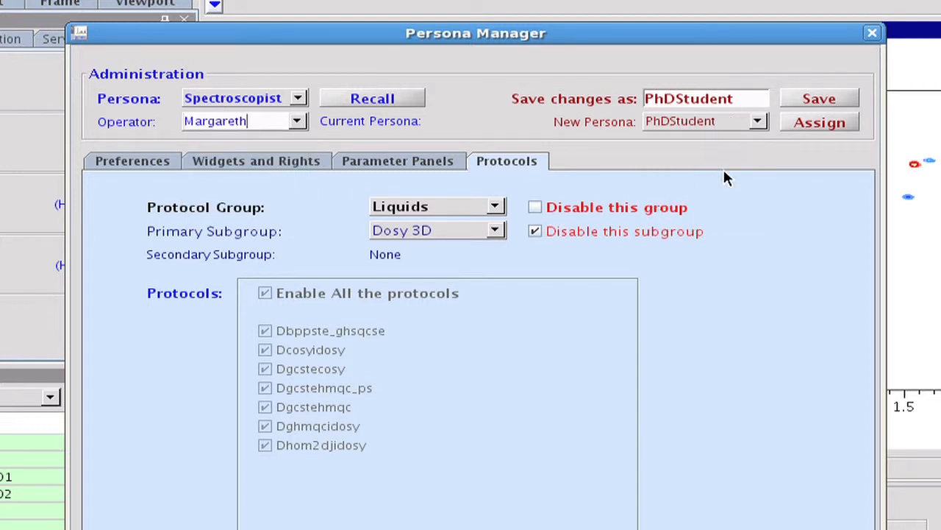
pyautogui.click(801, 122)
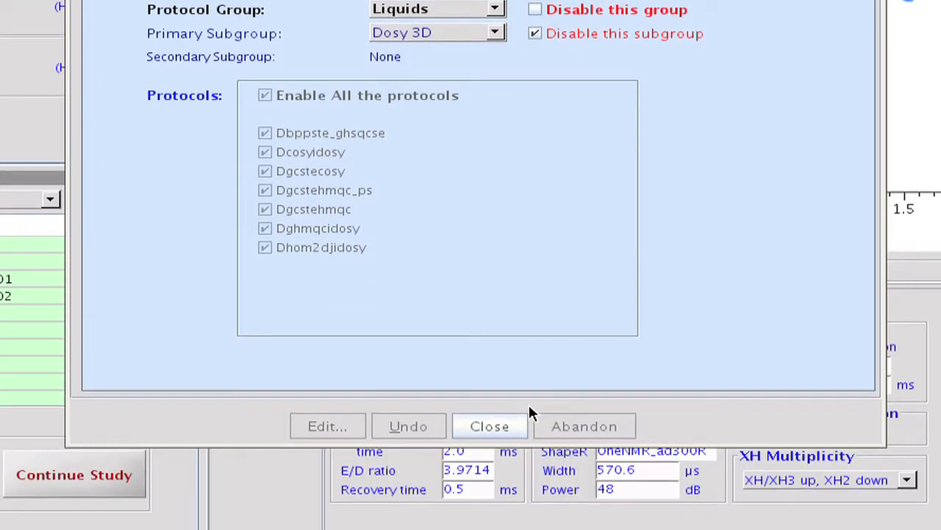
pyautogui.click(505, 428)
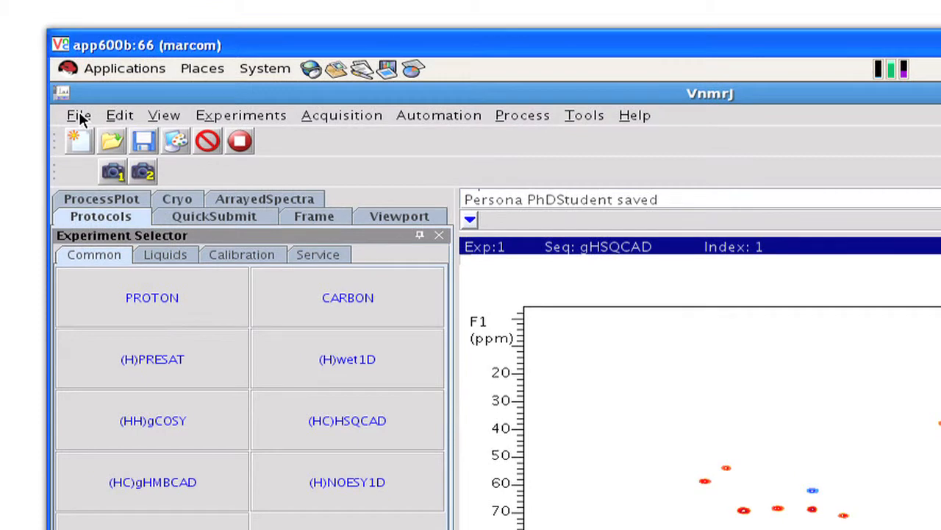
# Switch operators, entering the account password and logging in as the third entry in the login operator list
pyautogui.click(79, 114)
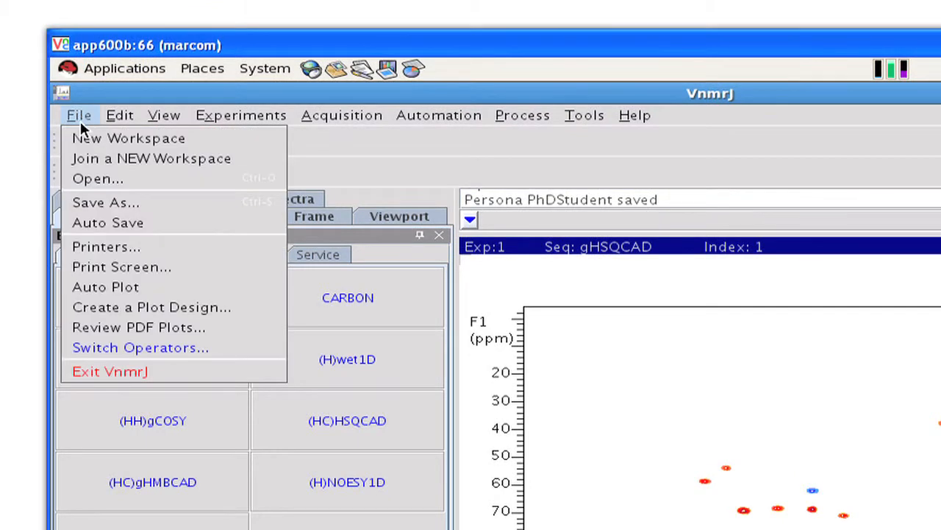
pyautogui.click(130, 346)
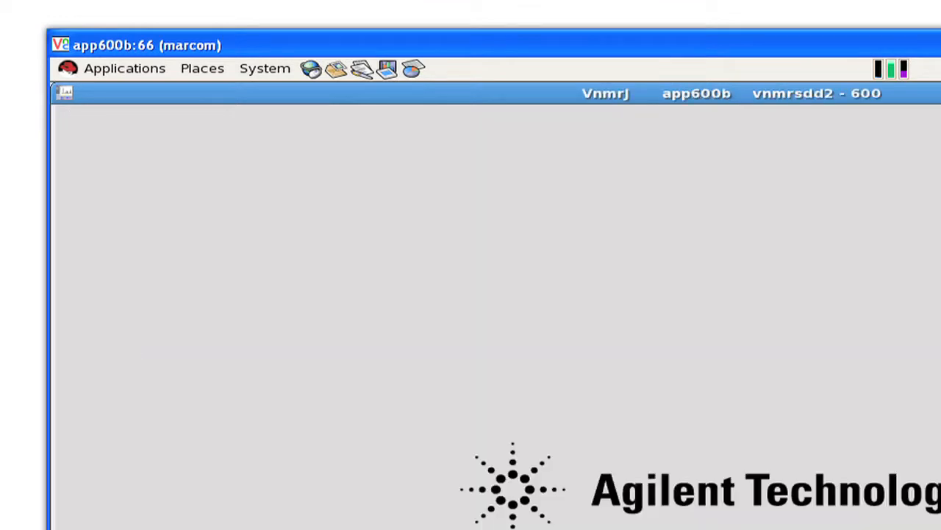
pyautogui.write('*******')
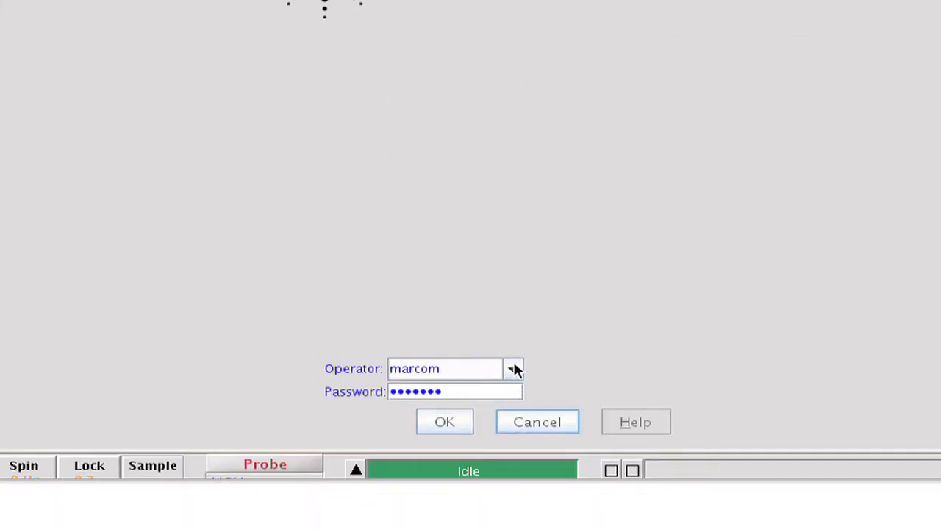
pyautogui.click(513, 369)
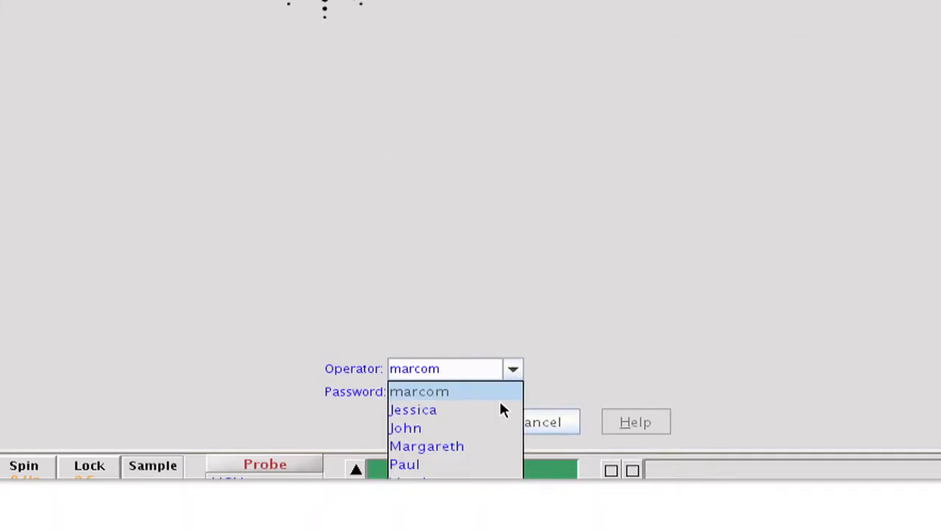
pyautogui.click(496, 430)
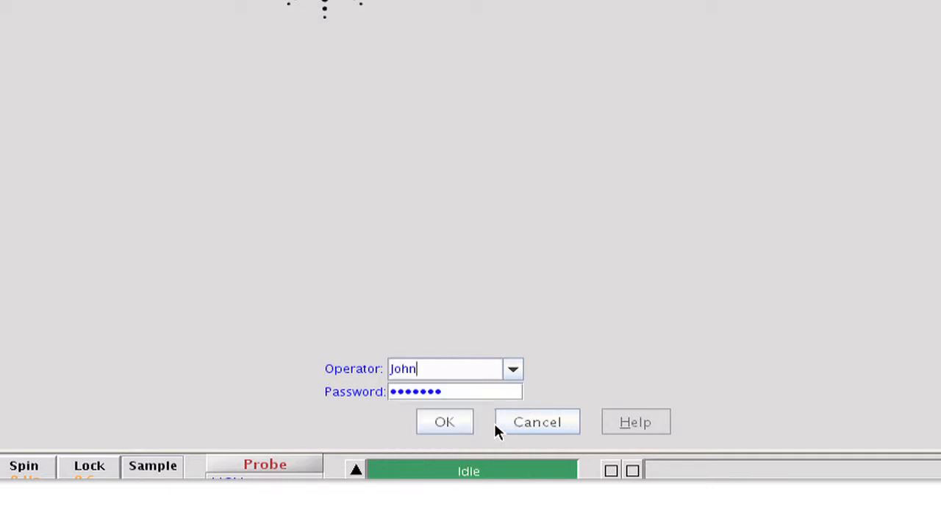
pyautogui.click(445, 421)
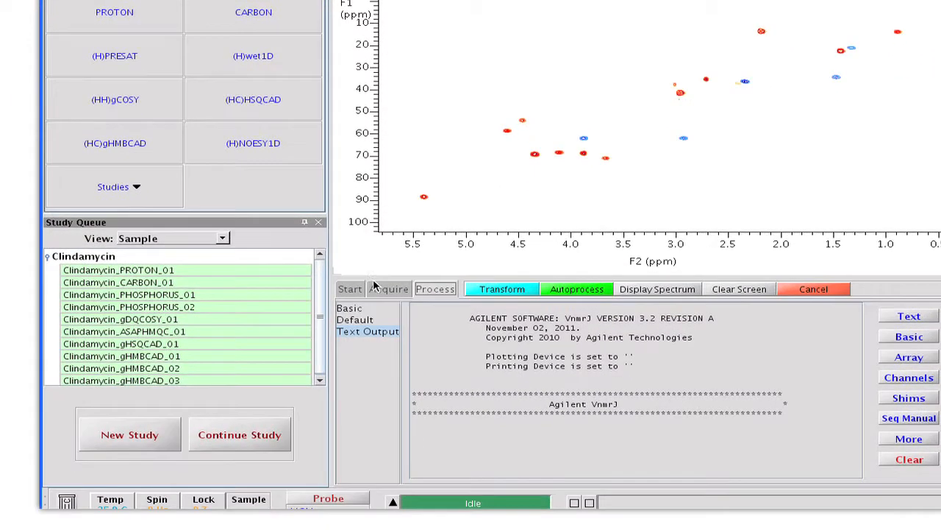
# Examine the Acquire and Process parameter panels available to this operator's persona
pyautogui.click(393, 288)
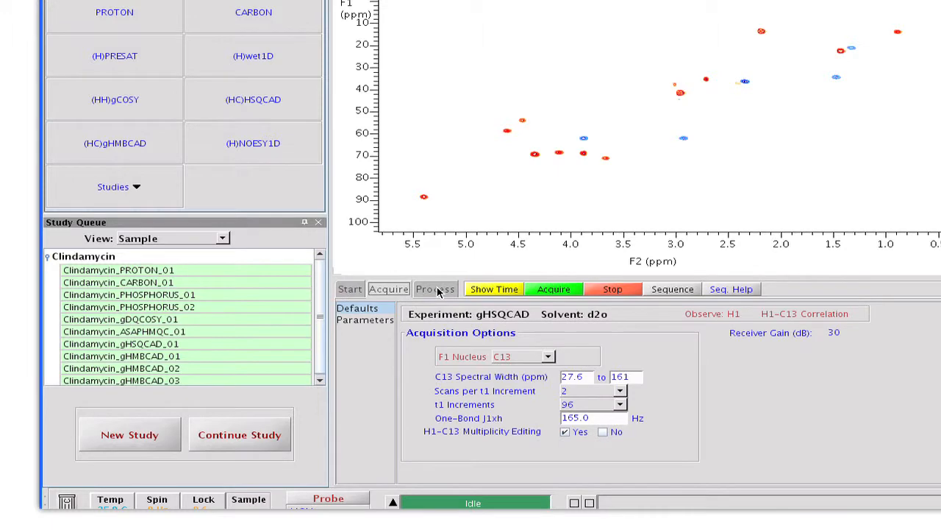
pyautogui.click(441, 291)
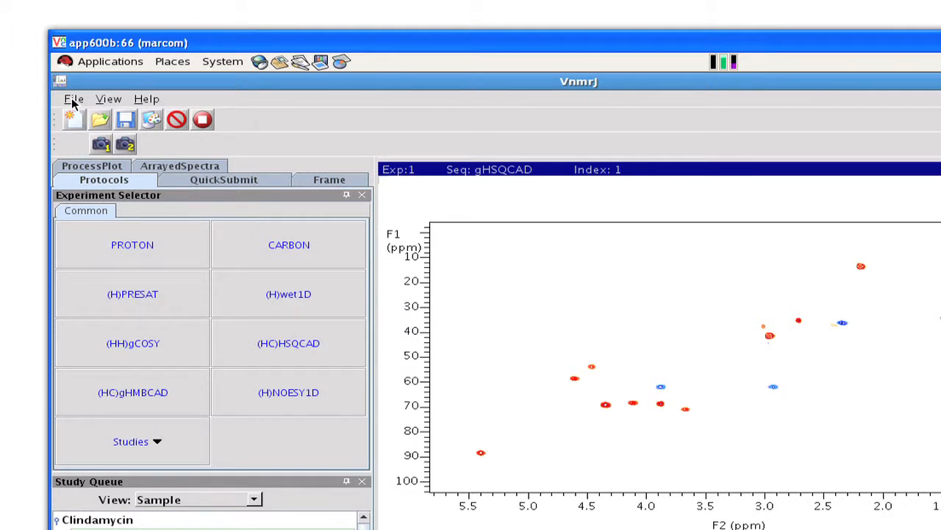
# Switch operators again and log in as the operator who was assigned the PhDStudent persona
pyautogui.click(73, 99)
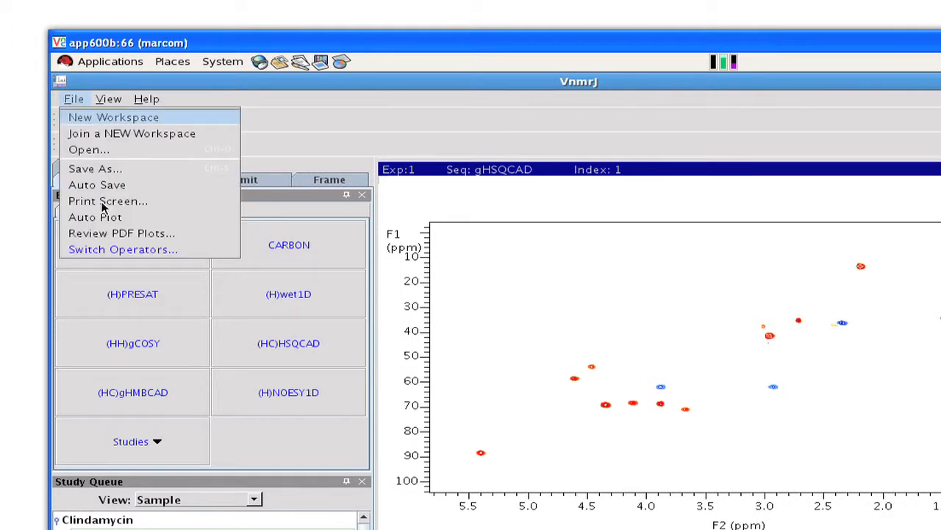
pyautogui.click(101, 251)
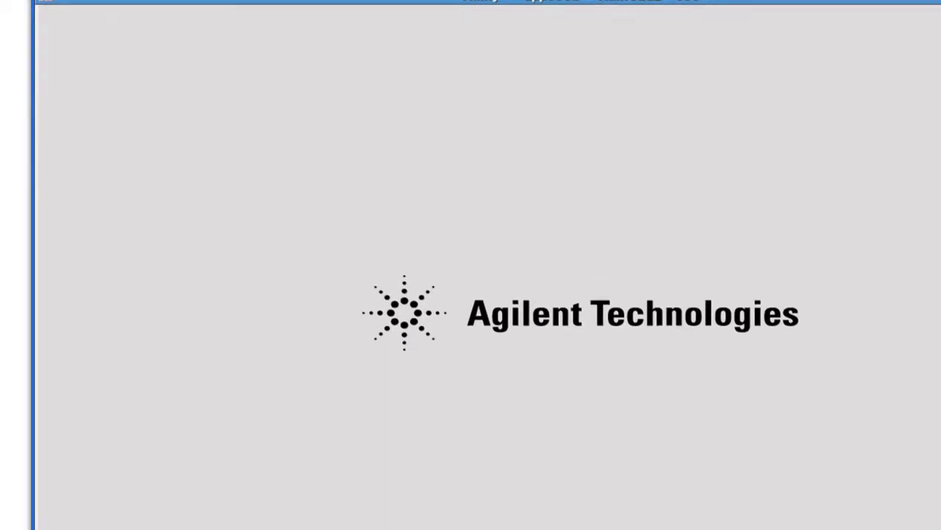
pyautogui.click(522, 461)
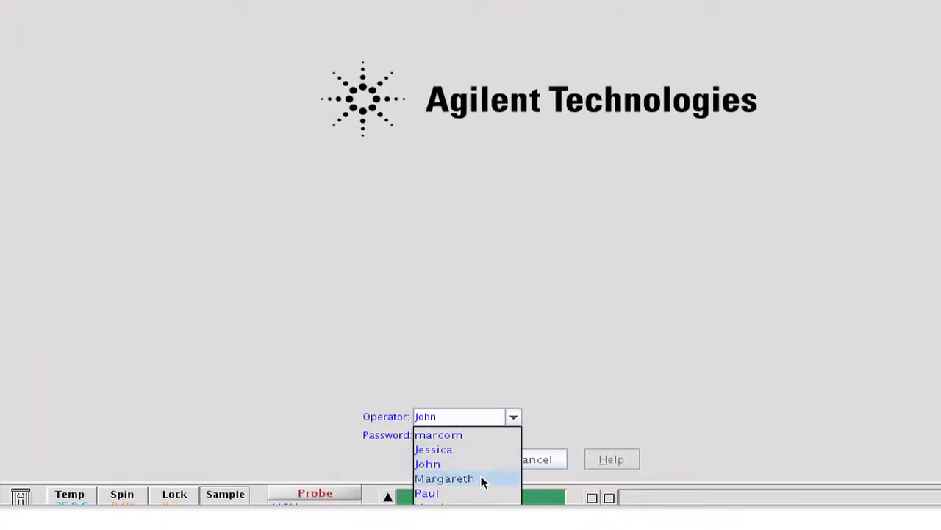
pyautogui.click(481, 479)
pyautogui.click(461, 462)
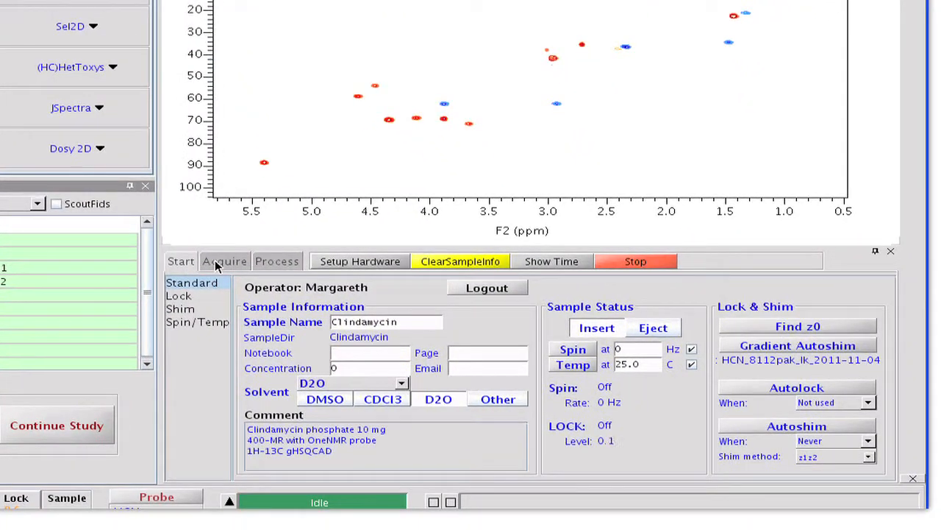
# Examine the Acquire and Process parameter panels available under the PhDStudent persona
pyautogui.click(219, 262)
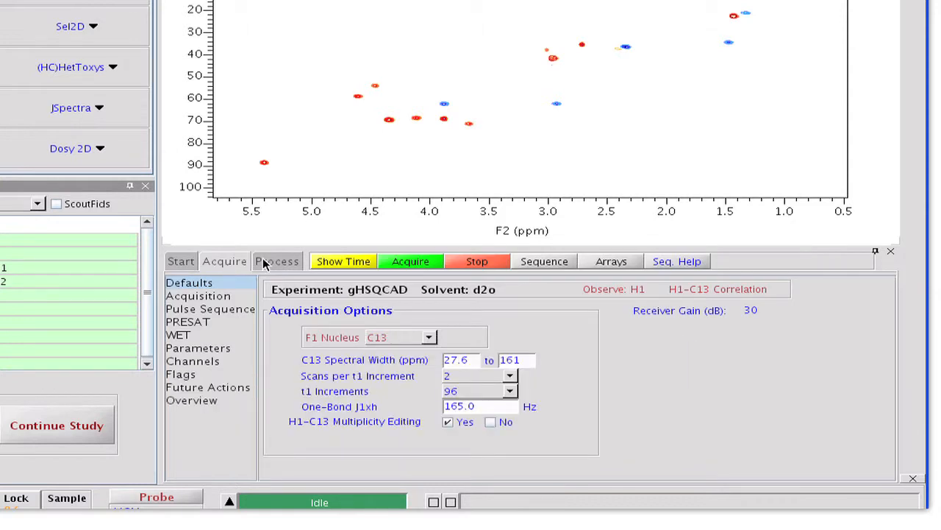
pyautogui.click(267, 262)
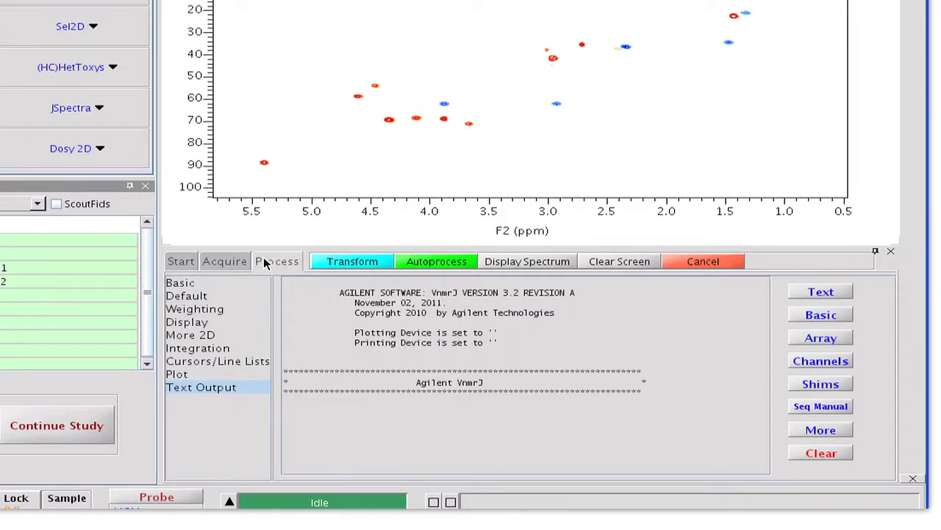